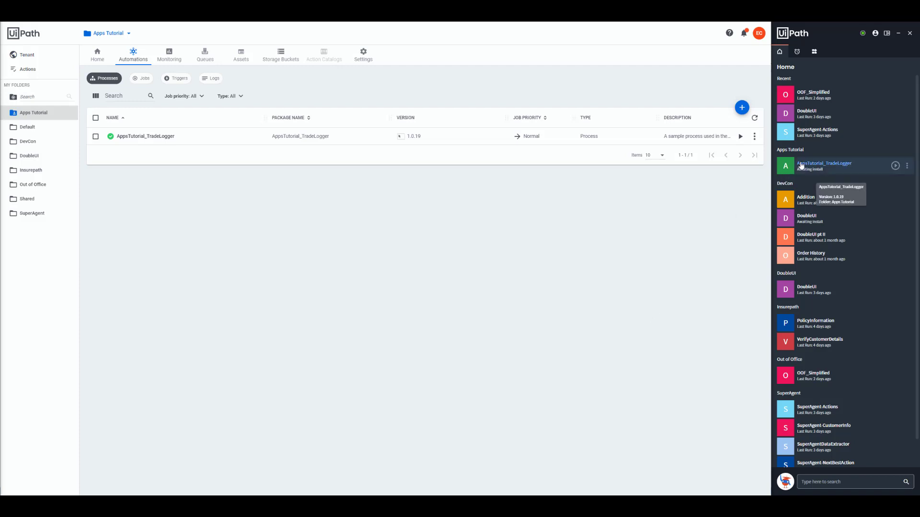
Step: Return to Automation Cloud from Orchestrator and open the Apps service
{"action": "left_click", "coordinate": [759, 38]}
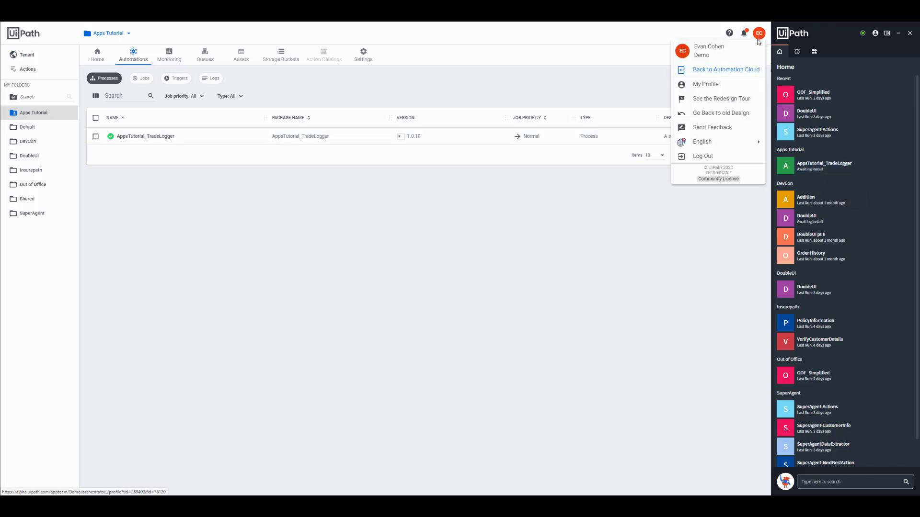
{"action": "left_click", "coordinate": [745, 76]}
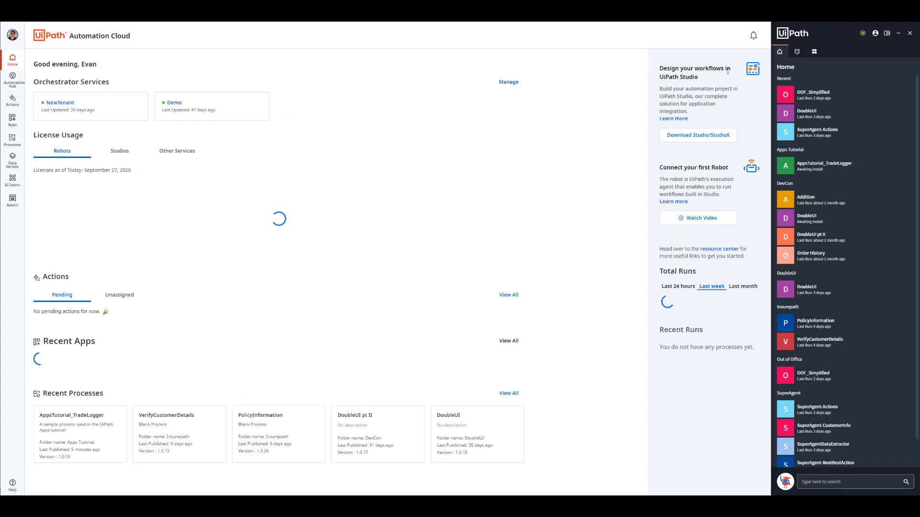
{"action": "left_click", "coordinate": [12, 121]}
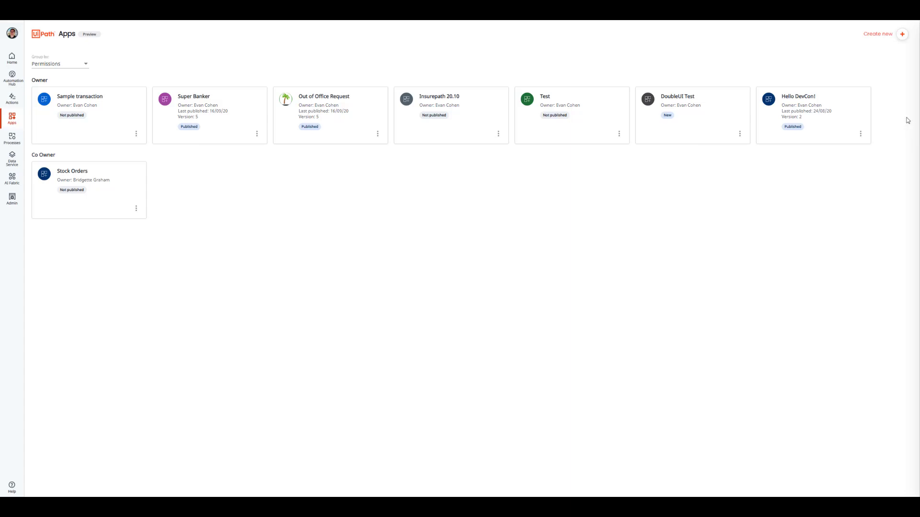
Step: Create a new app named "My First App"
{"action": "left_click", "coordinate": [878, 35]}
{"action": "left_click", "coordinate": [844, 67]}
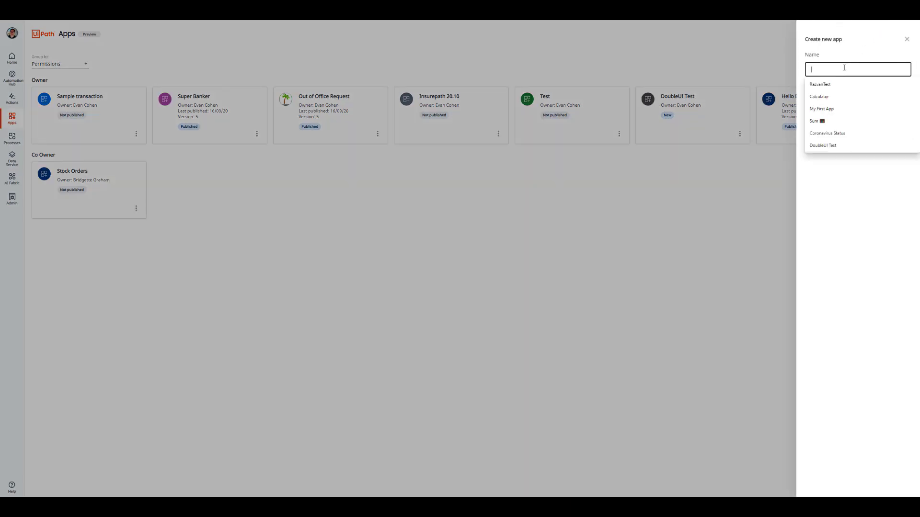
{"action": "type", "text": "My Fi"}
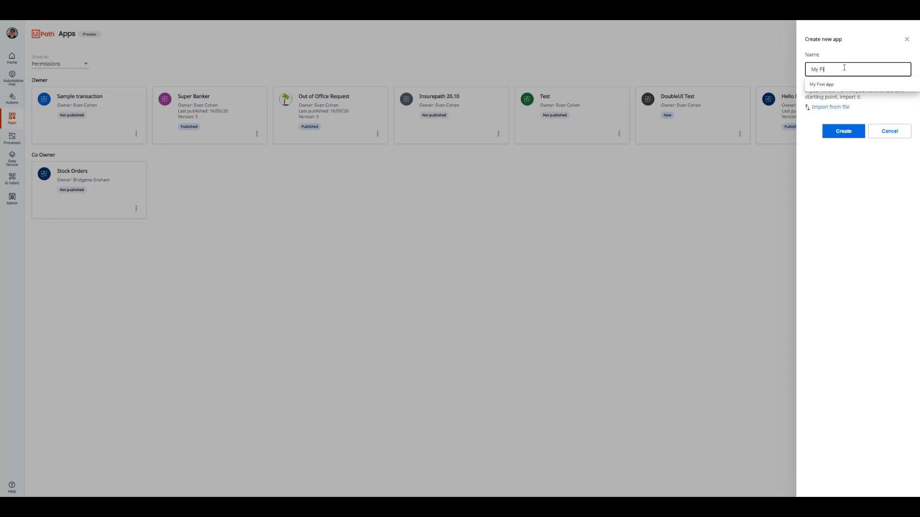
{"action": "type", "text": "rst App"}
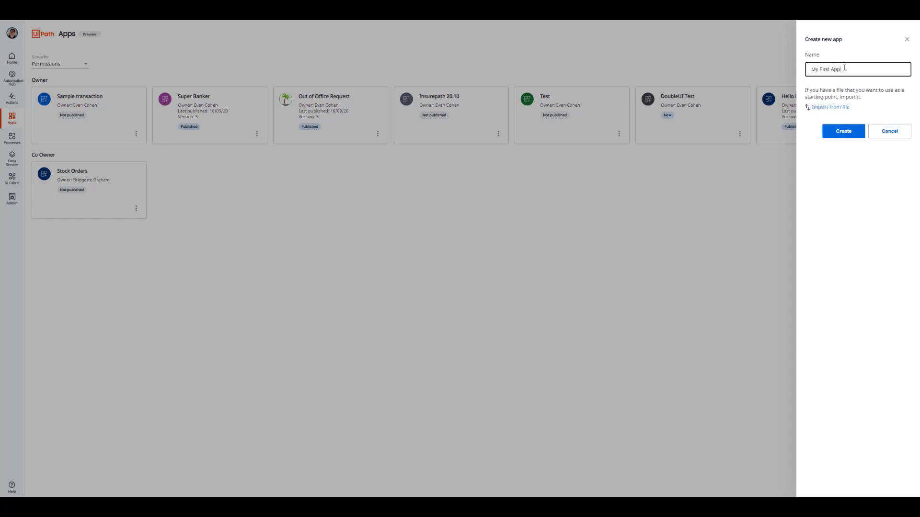
{"action": "key", "text": "Return"}
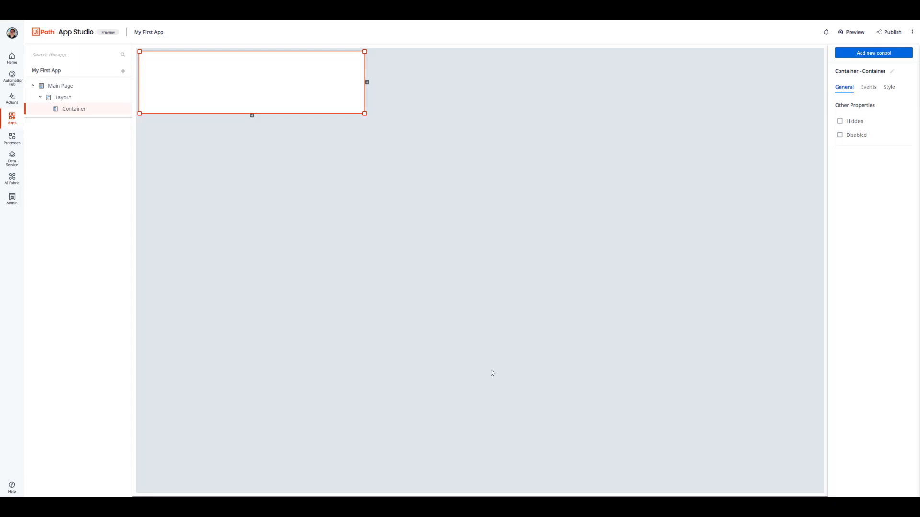
Step: Add the AppsTutorial_TradeLogger process from the Apps Tutorial folder of the Demo orchestrator to the app
{"action": "left_click", "coordinate": [123, 72]}
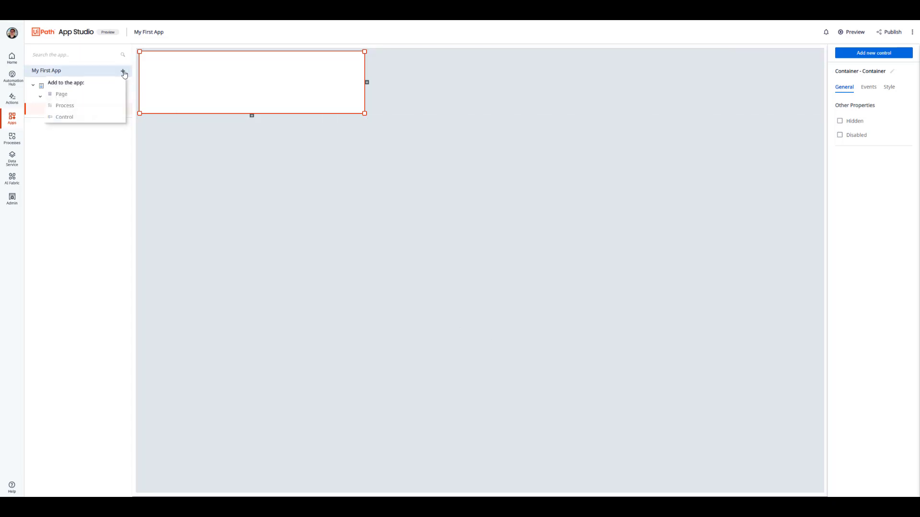
{"action": "left_click", "coordinate": [97, 107]}
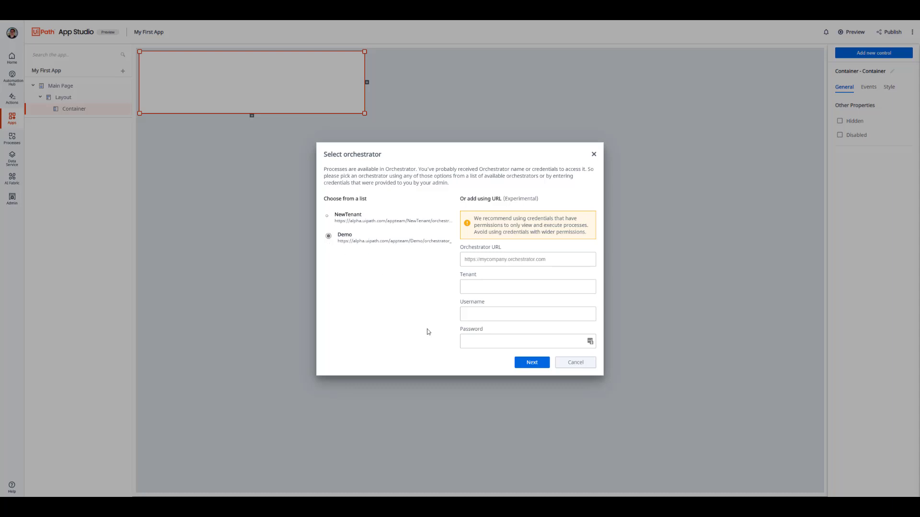
{"action": "left_click", "coordinate": [523, 365]}
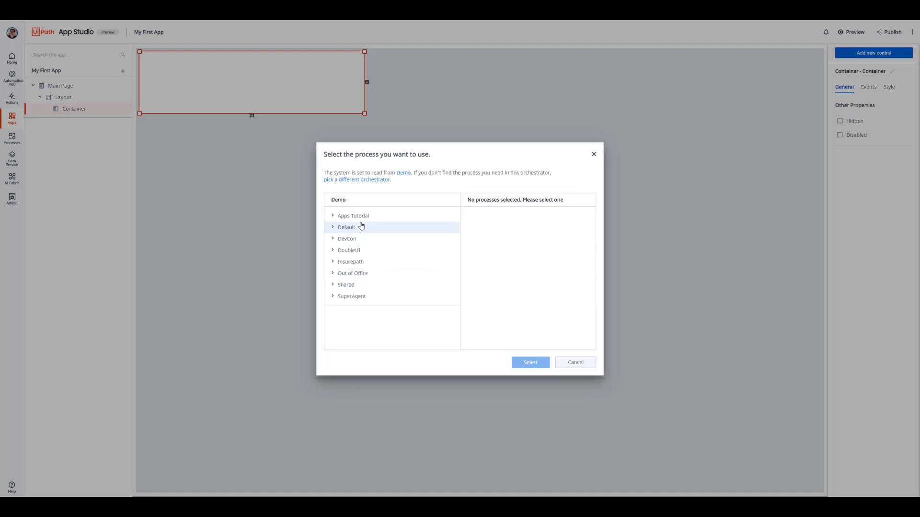
{"action": "left_click", "coordinate": [333, 216]}
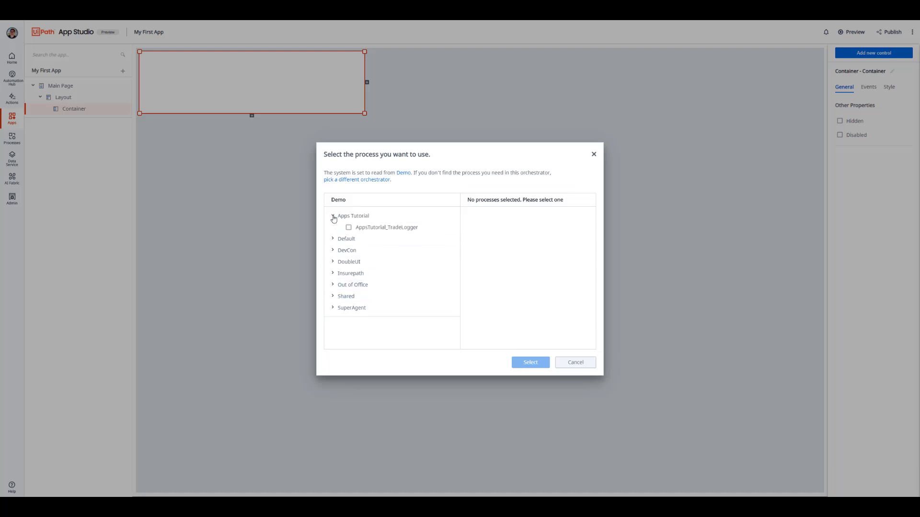
{"action": "left_click", "coordinate": [348, 228]}
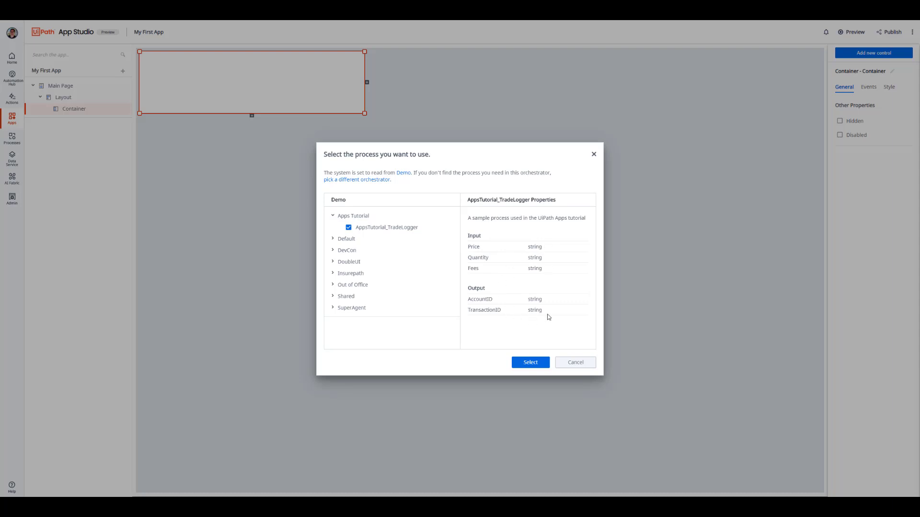
{"action": "left_click", "coordinate": [529, 365]}
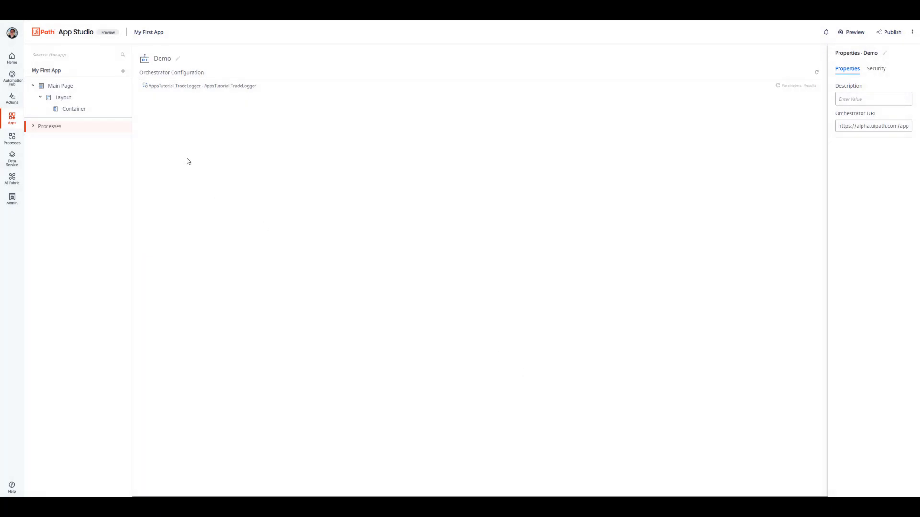
Step: On the Main Page, move the container to the middle of the canvas and stretch it into a tall box
{"action": "left_click", "coordinate": [83, 88]}
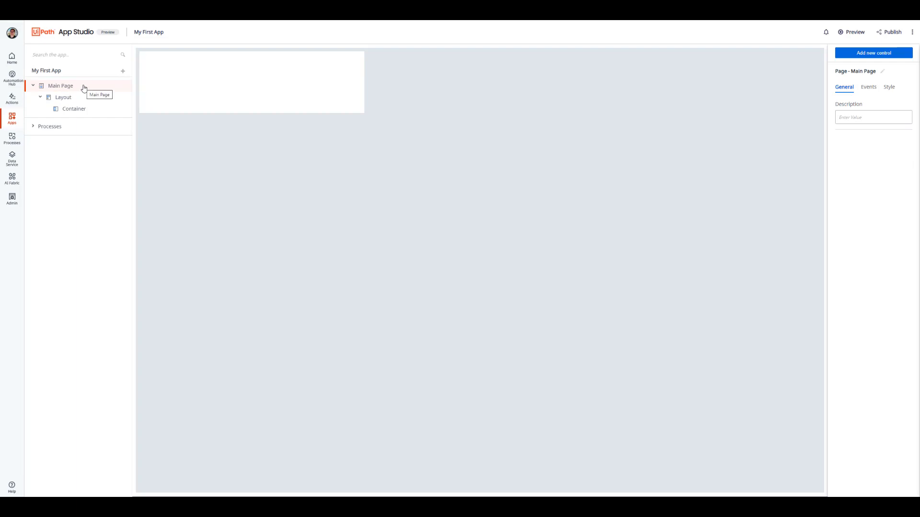
{"action": "left_click", "coordinate": [194, 86]}
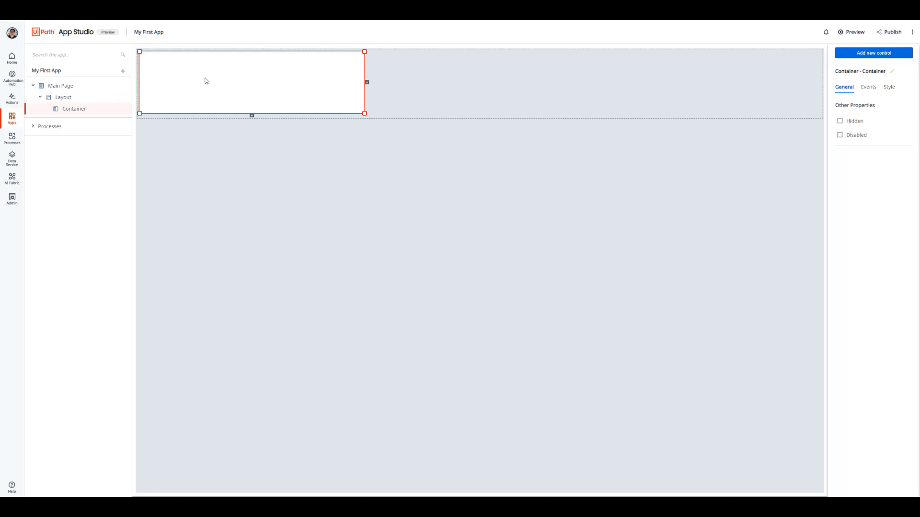
{"action": "left_click_drag", "start_coordinate": [206, 81], "coordinate": [443, 203]}
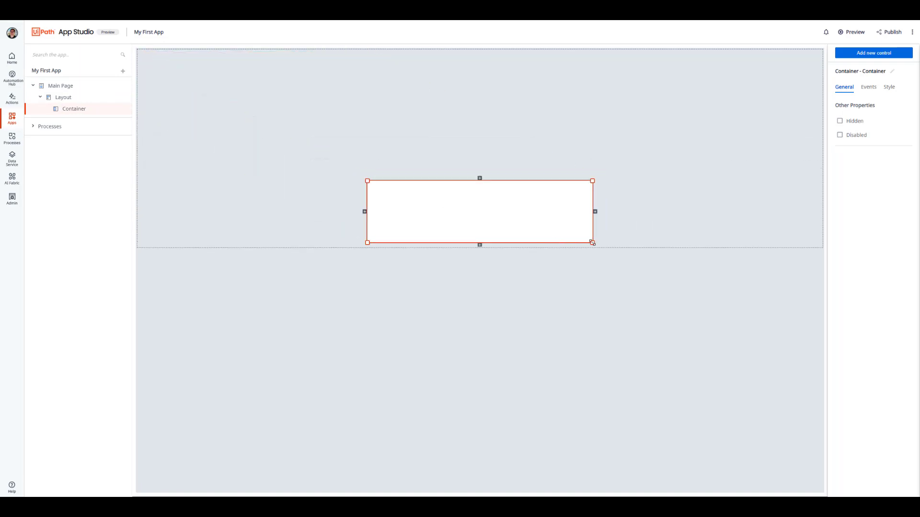
{"action": "left_click_drag", "start_coordinate": [593, 243], "coordinate": [593, 416]}
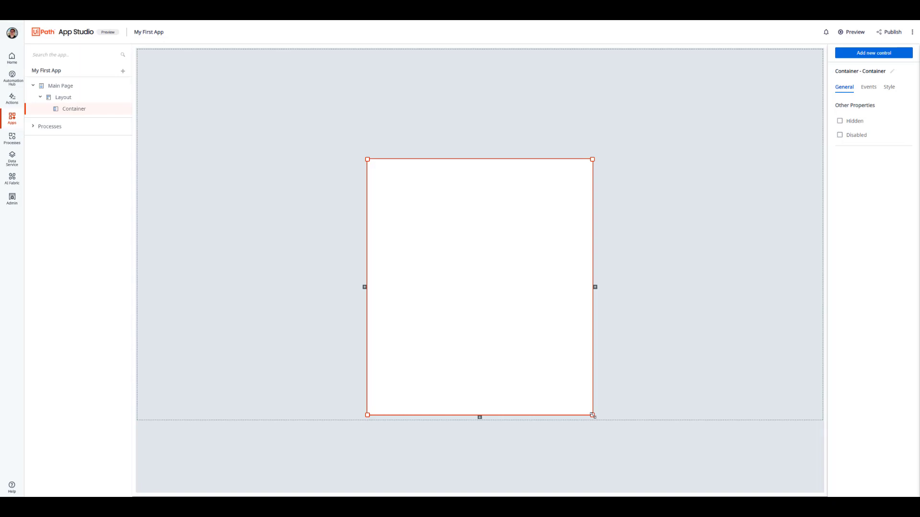
Step: Add a Header control at the top of the Main Page, above the layout, and set its text to "My First App"
{"action": "left_click", "coordinate": [876, 53]}
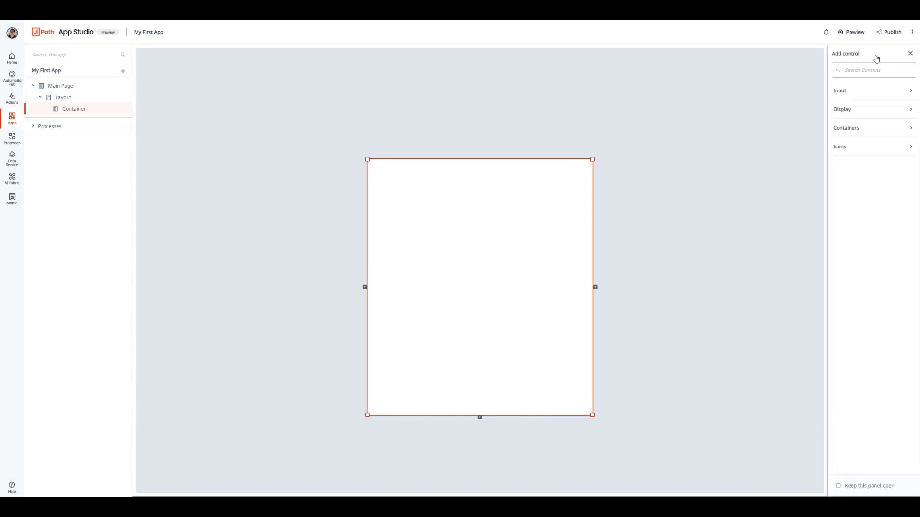
{"action": "left_click", "coordinate": [878, 115]}
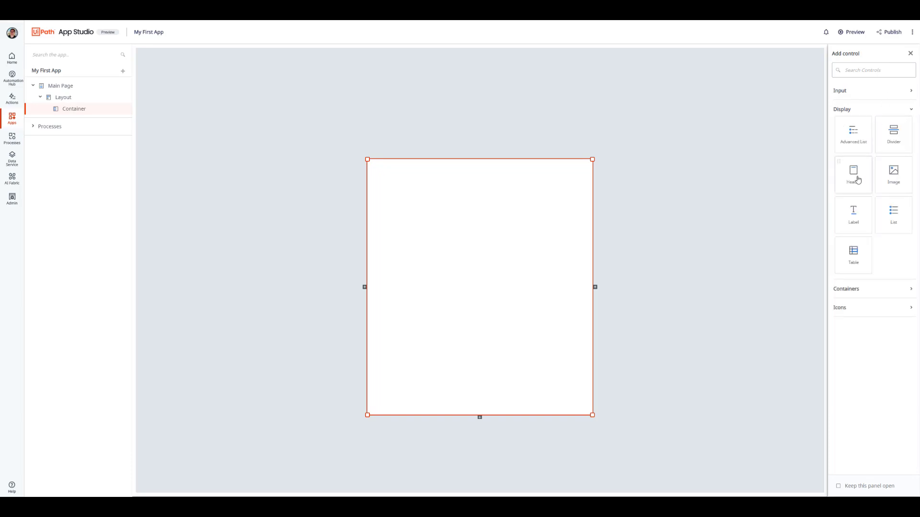
{"action": "left_click_drag", "start_coordinate": [858, 180], "coordinate": [592, 53]}
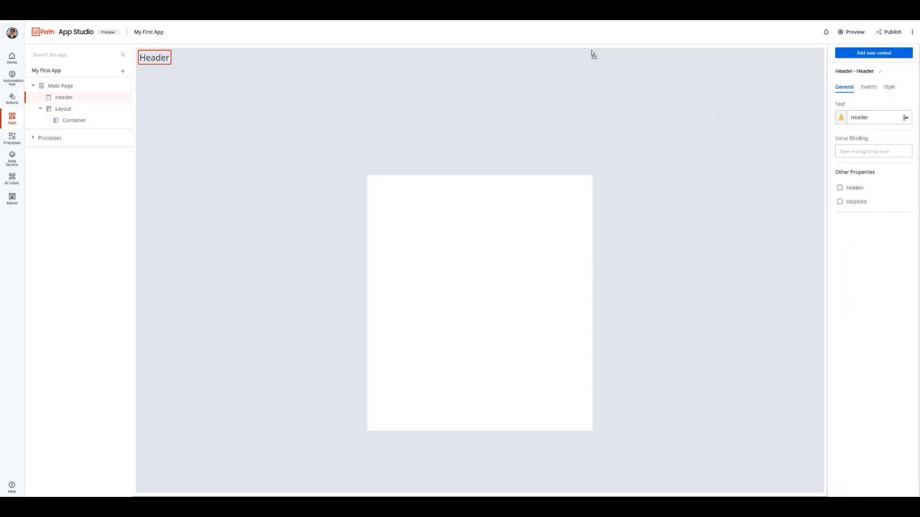
{"action": "double_click", "coordinate": [865, 115]}
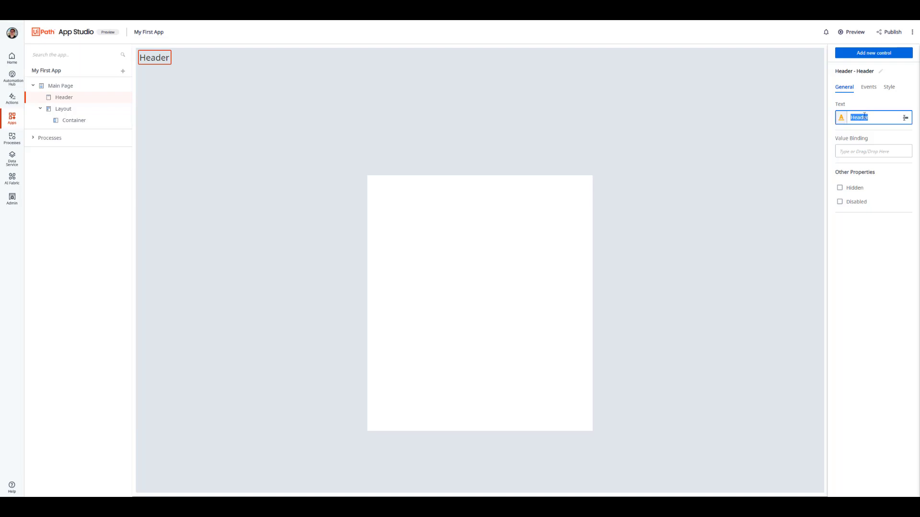
{"action": "type", "text": "My First App"}
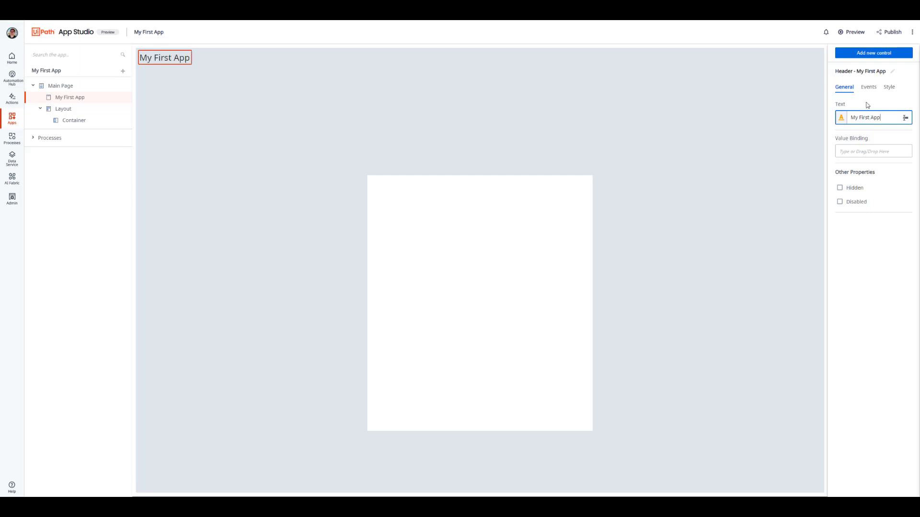
Step: Center the page header horizontally and set its style to Headline 1
{"action": "left_click", "coordinate": [889, 88]}
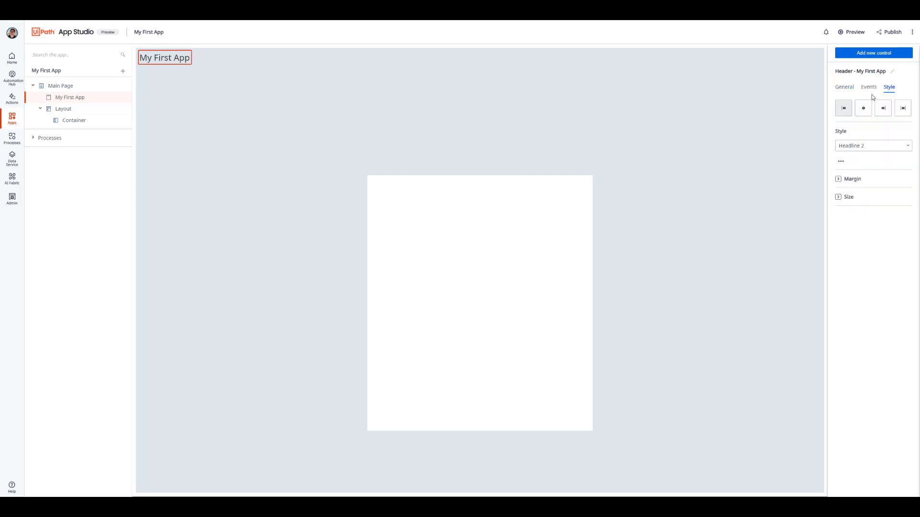
{"action": "left_click", "coordinate": [862, 109]}
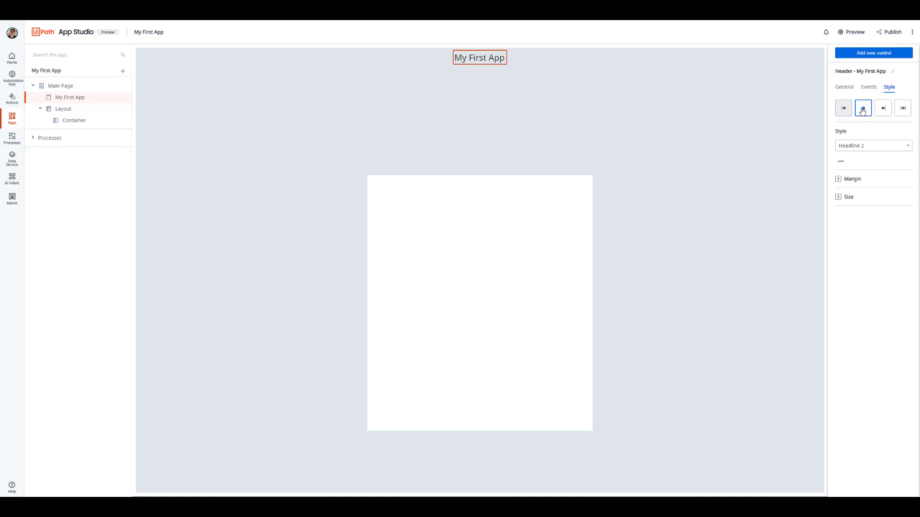
{"action": "left_click", "coordinate": [871, 146]}
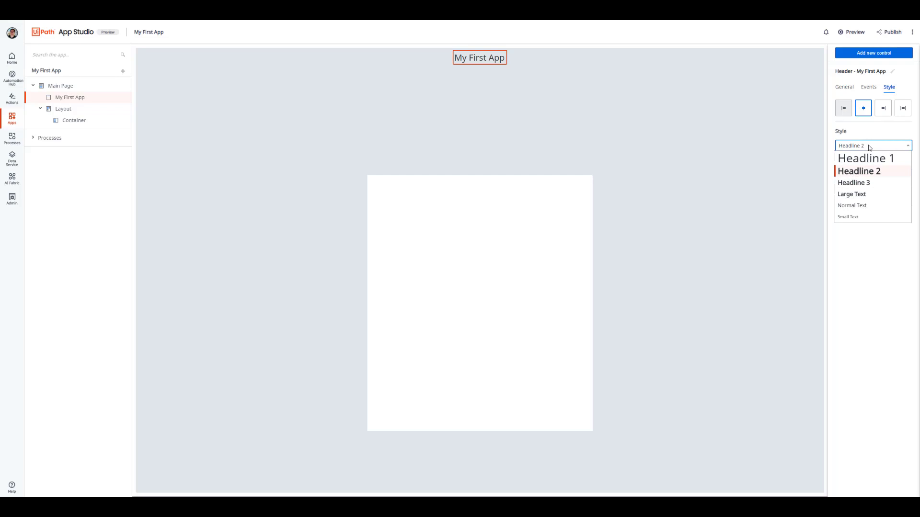
{"action": "left_click", "coordinate": [874, 163]}
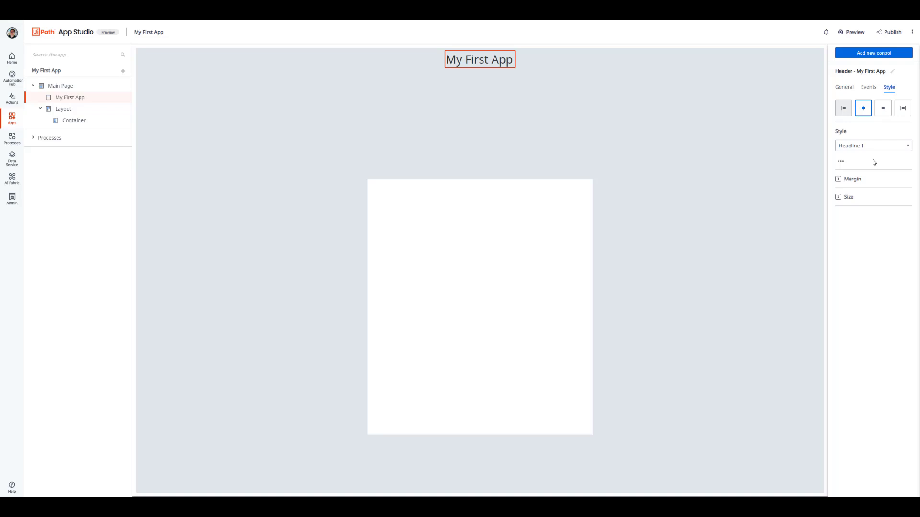
Step: Keep the control library open and add two Labels to the container, each followed by a Textbox
{"action": "left_click", "coordinate": [879, 53]}
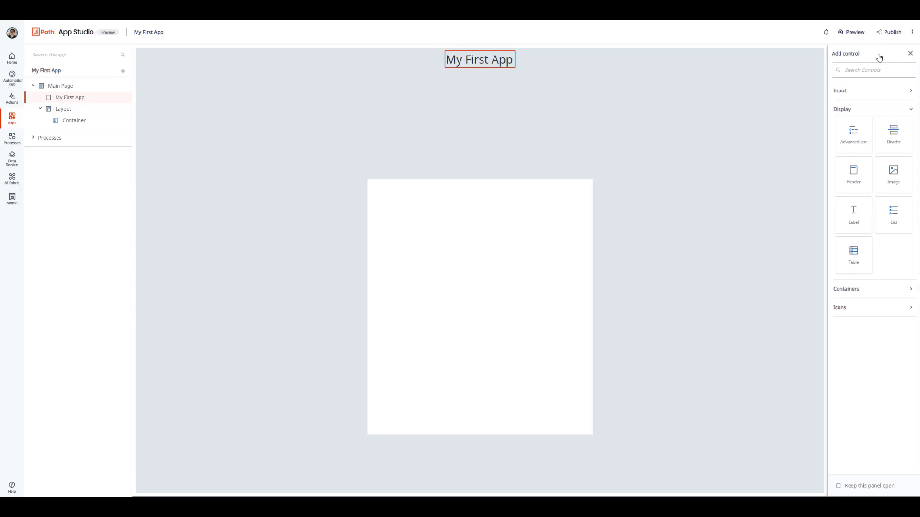
{"action": "left_click", "coordinate": [838, 486]}
{"action": "left_click_drag", "start_coordinate": [854, 212], "coordinate": [544, 207]}
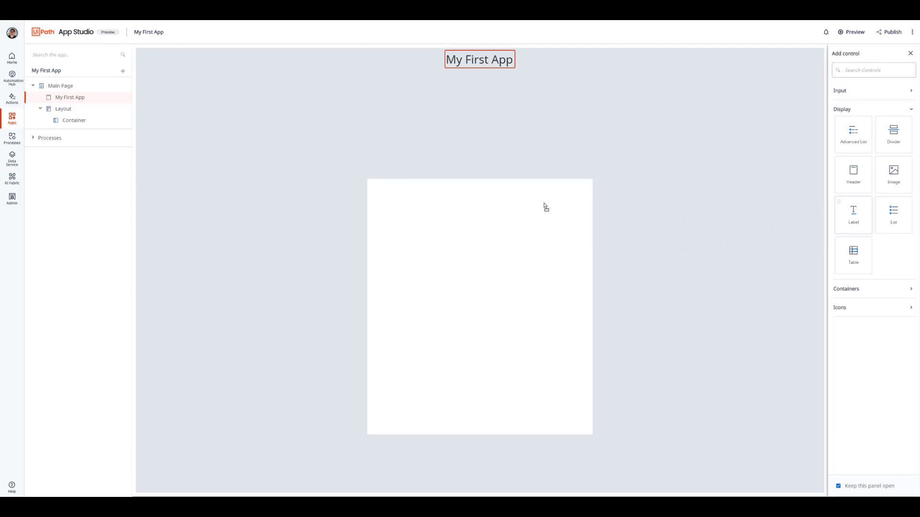
{"action": "left_click", "coordinate": [852, 92]}
{"action": "left_click_drag", "start_coordinate": [893, 241], "coordinate": [515, 234]}
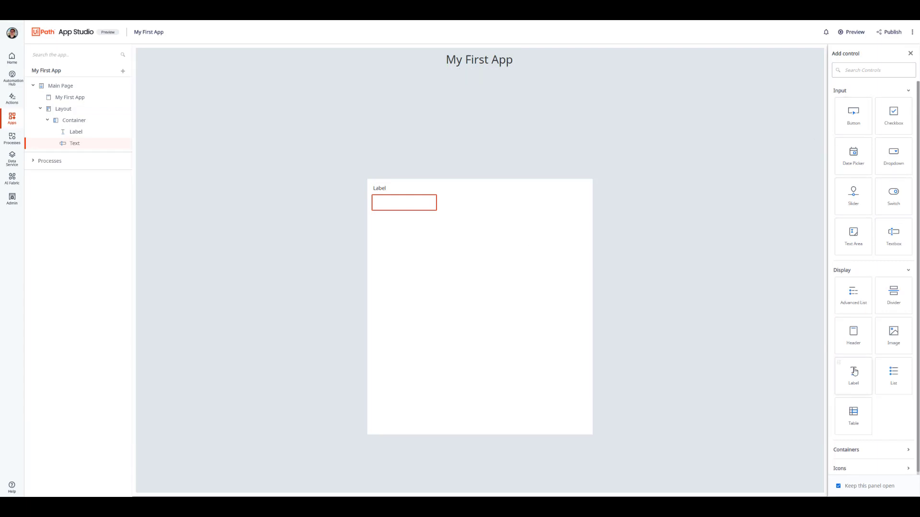
{"action": "left_click_drag", "start_coordinate": [854, 373], "coordinate": [471, 279]}
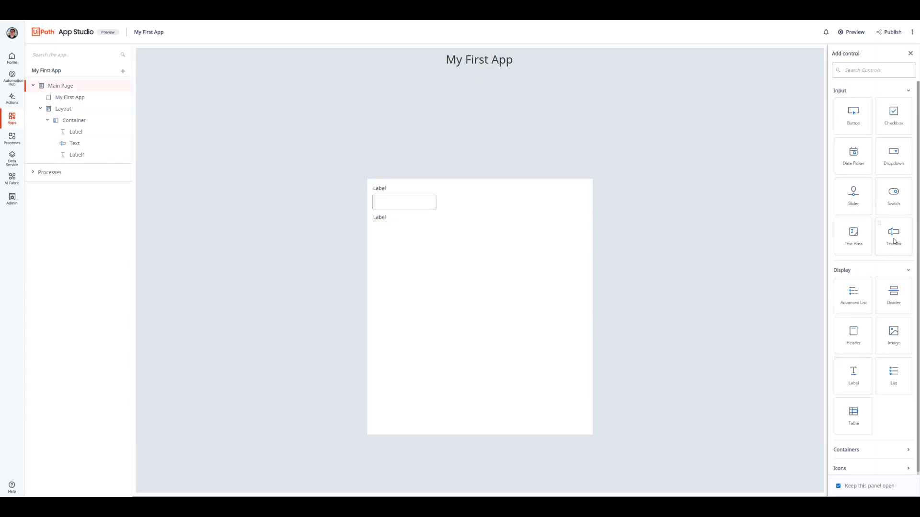
{"action": "left_click_drag", "start_coordinate": [894, 242], "coordinate": [478, 243]}
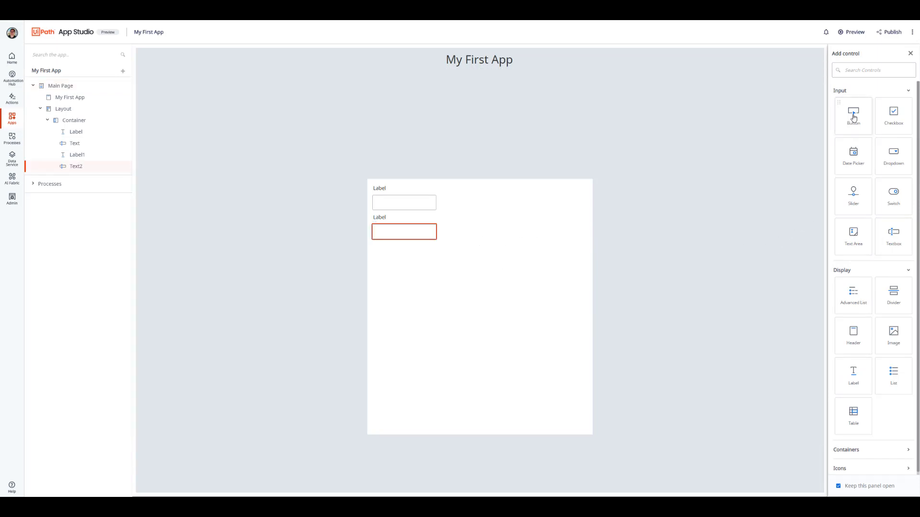
Step: Add a Button and another Label below the second textbox in the container, and close the control library
{"action": "left_click_drag", "start_coordinate": [852, 118], "coordinate": [452, 271]}
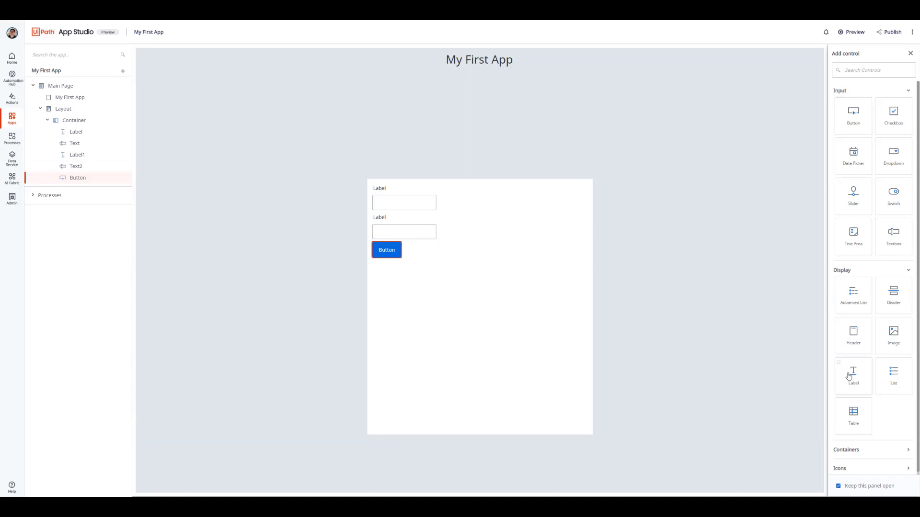
{"action": "left_click_drag", "start_coordinate": [849, 377], "coordinate": [452, 307]}
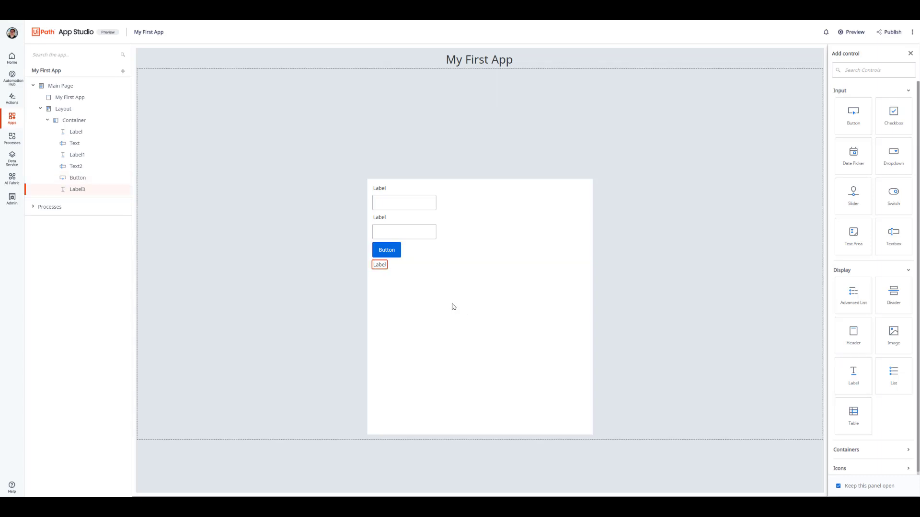
{"action": "left_click", "coordinate": [910, 53]}
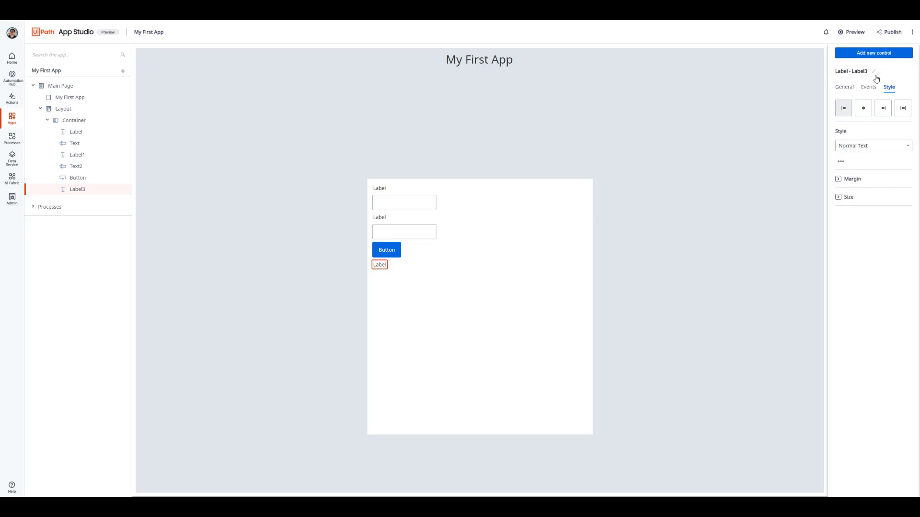
Step: Set the text of the label above the first textbox to "Price" and the label above the second to "Quantity"
{"action": "left_click", "coordinate": [379, 191]}
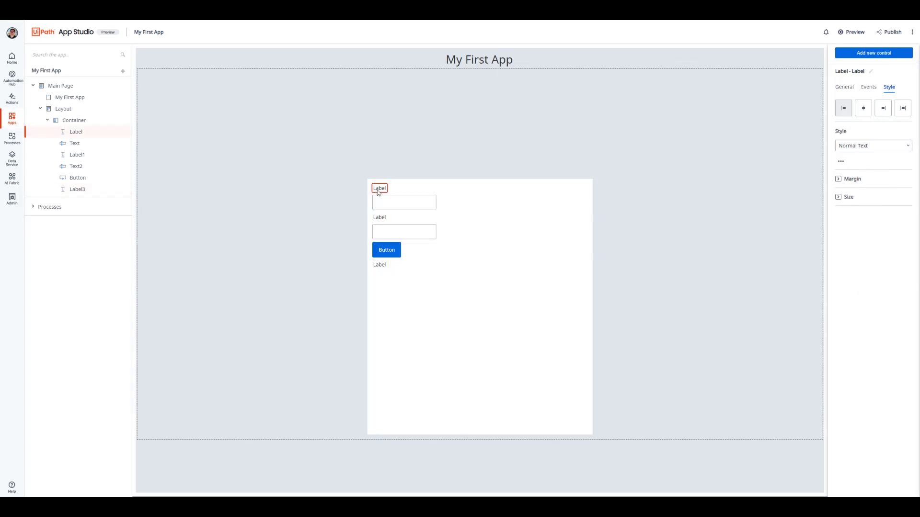
{"action": "left_click", "coordinate": [844, 87]}
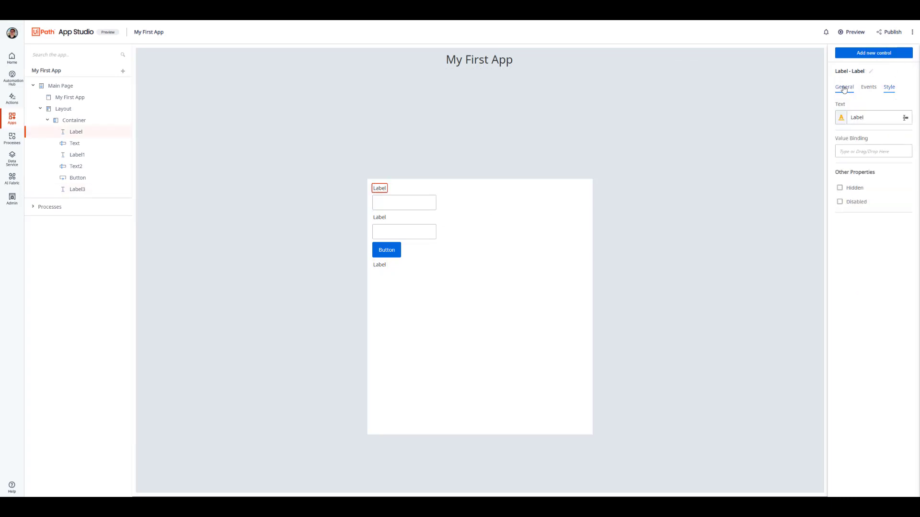
{"action": "left_click_drag", "start_coordinate": [853, 117], "coordinate": [905, 118]}
{"action": "type", "text": "Price"}
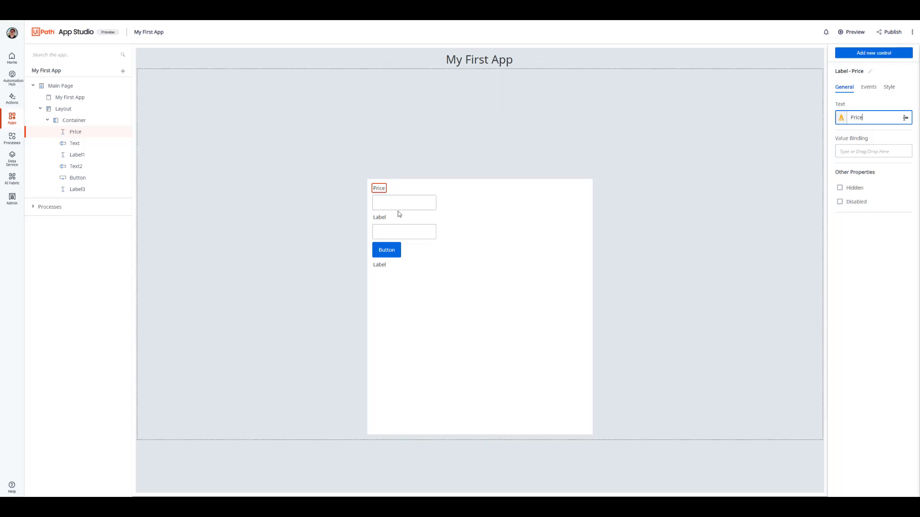
{"action": "left_click", "coordinate": [382, 220]}
{"action": "left_click_drag", "start_coordinate": [852, 117], "coordinate": [905, 118]}
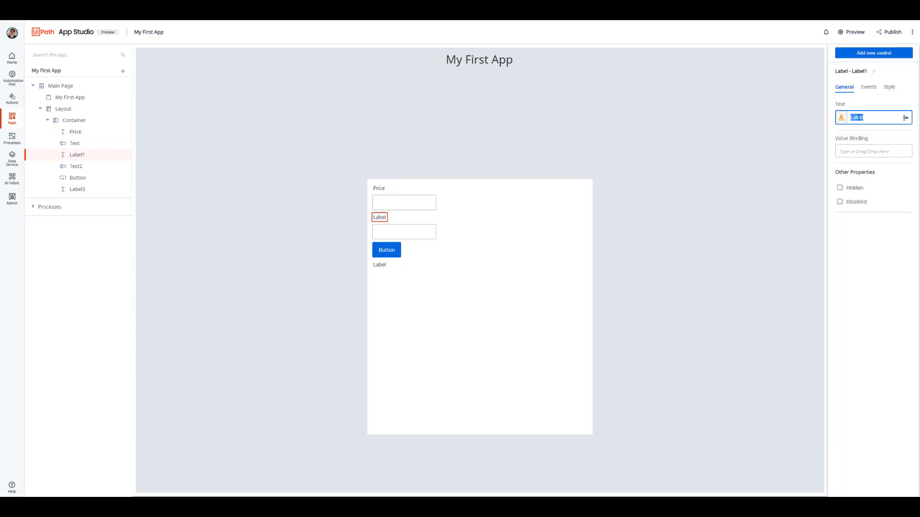
{"action": "type", "text": "Quantity"}
Step: Set the button's text to "Order" and clear the text of the label below it
{"action": "left_click", "coordinate": [395, 250]}
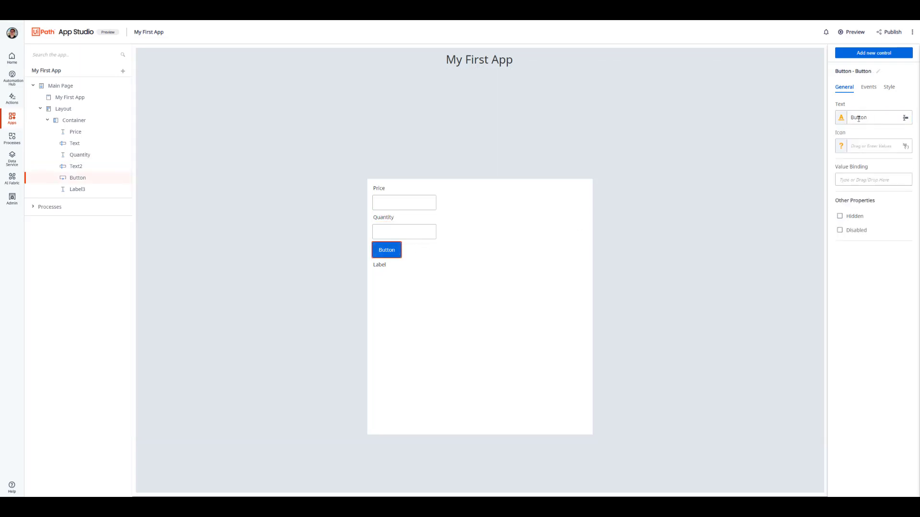
{"action": "left_click_drag", "start_coordinate": [852, 117], "coordinate": [905, 118]}
{"action": "type", "text": "Order"}
{"action": "left_click", "coordinate": [379, 265]}
{"action": "double_click", "coordinate": [859, 118]}
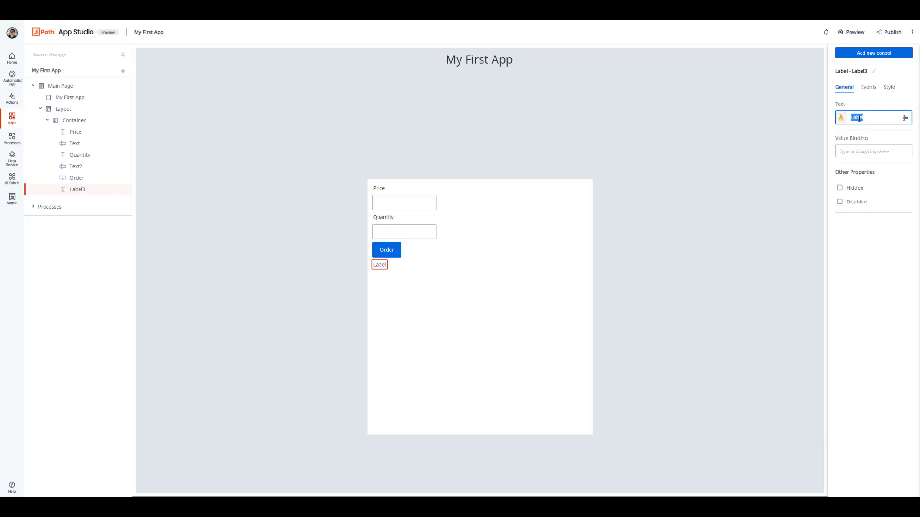
{"action": "key", "text": "BackSpace"}
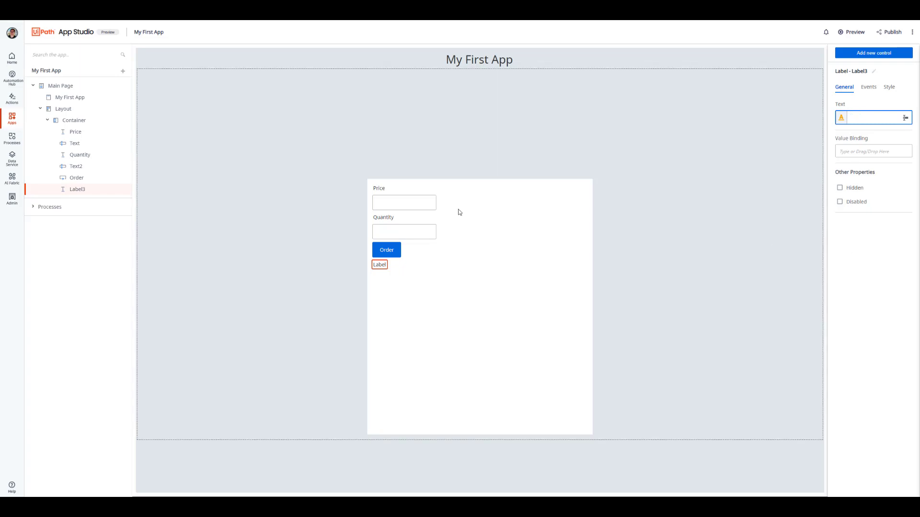
{"action": "left_click", "coordinate": [854, 255]}
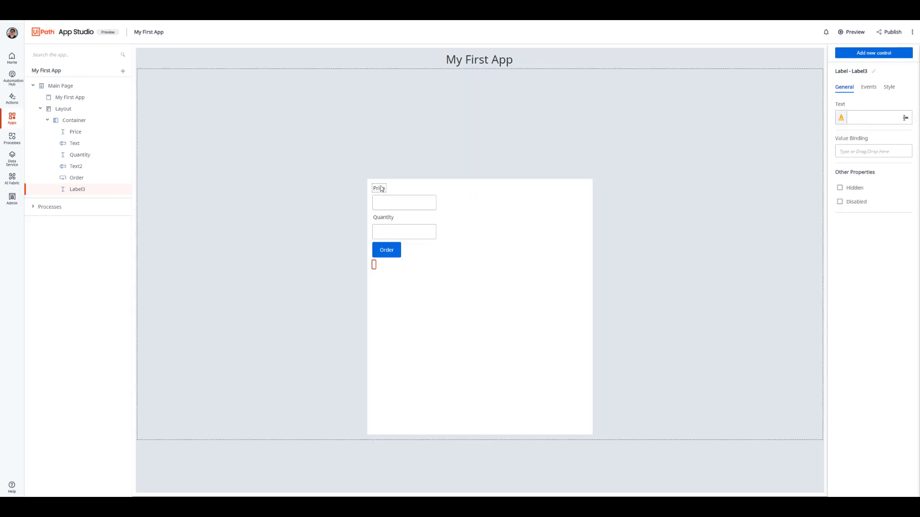
Step: Bind the textbox under Price to the AppsTutorial_TradeLogger input Price and the textbox under Quantity to the input Quantity
{"action": "left_click", "coordinate": [384, 206]}
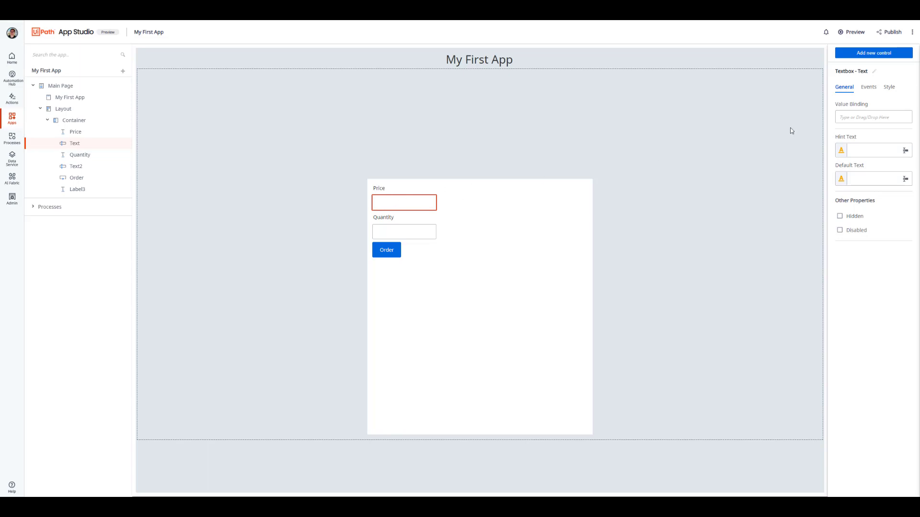
{"action": "left_click", "coordinate": [851, 117]}
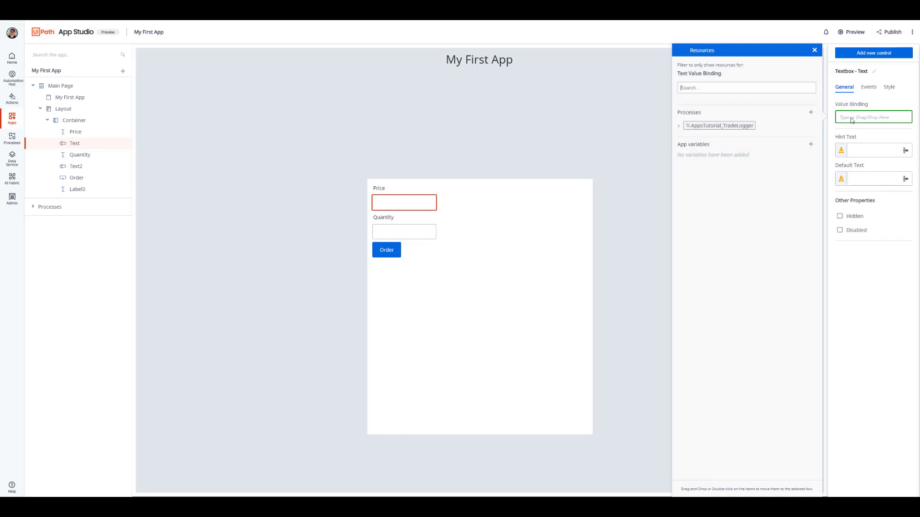
{"action": "left_click", "coordinate": [678, 128]}
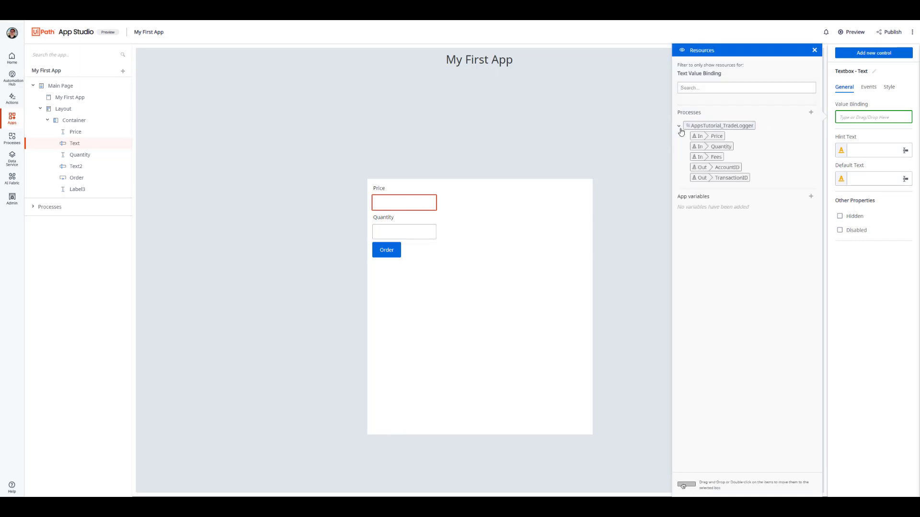
{"action": "left_click_drag", "start_coordinate": [705, 138], "coordinate": [865, 122]}
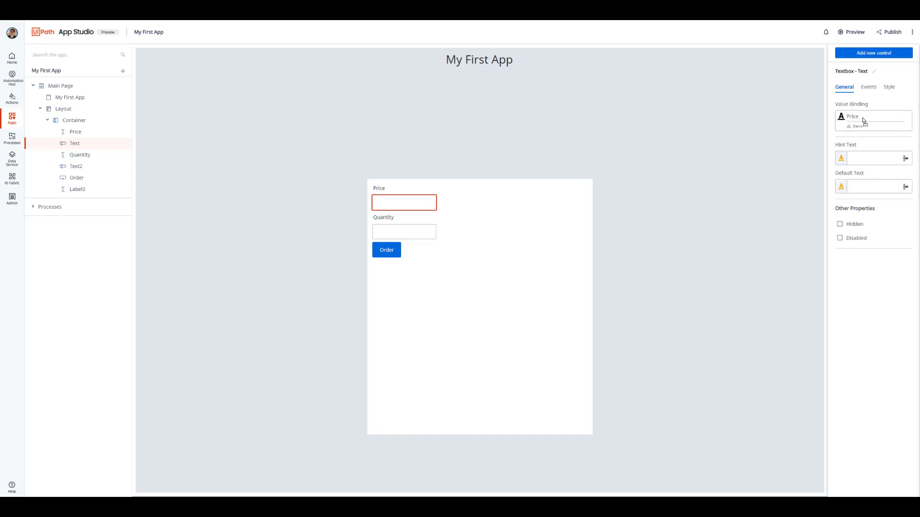
{"action": "left_click", "coordinate": [417, 232]}
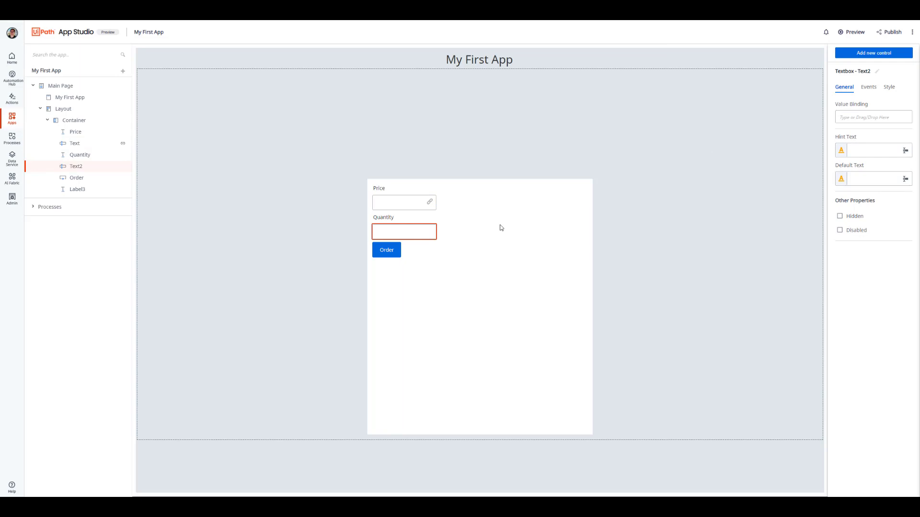
{"action": "left_click", "coordinate": [858, 121]}
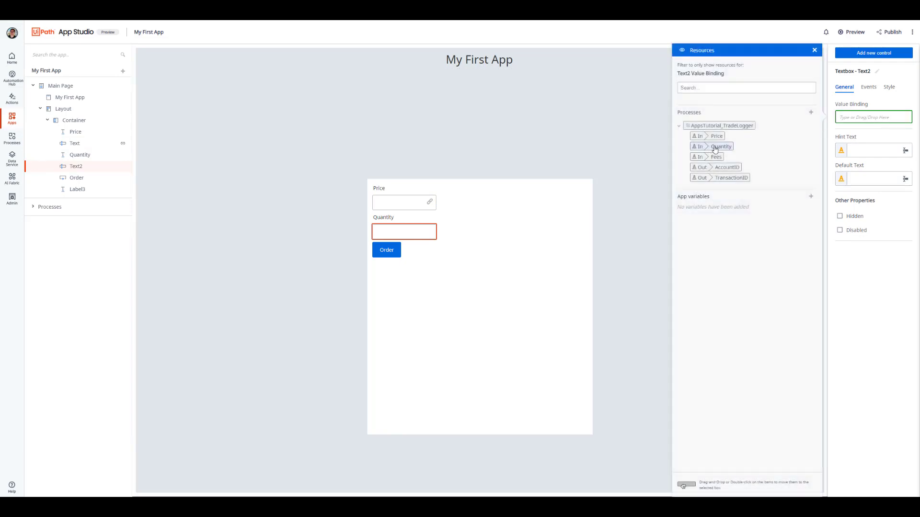
{"action": "left_click_drag", "start_coordinate": [715, 149], "coordinate": [859, 123]}
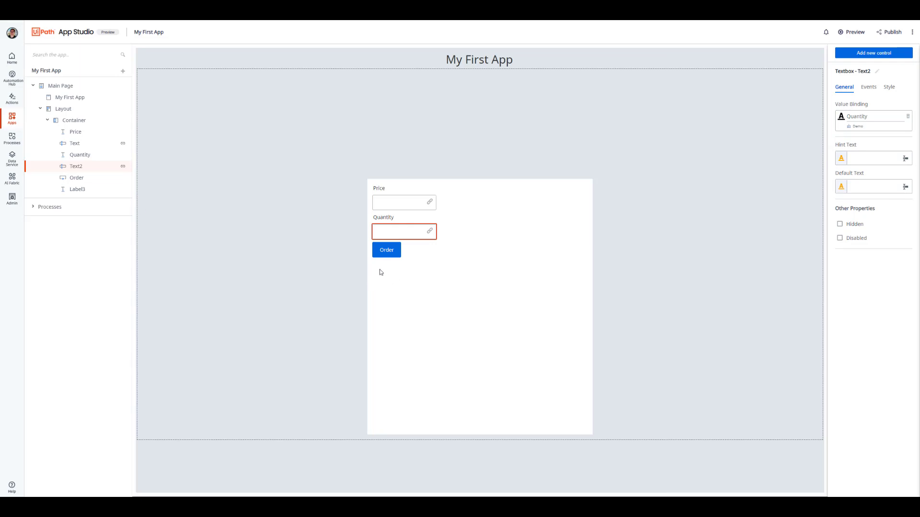
Step: Bind the value of the empty label below the Order button to the process output TransactionID
{"action": "left_click", "coordinate": [74, 191]}
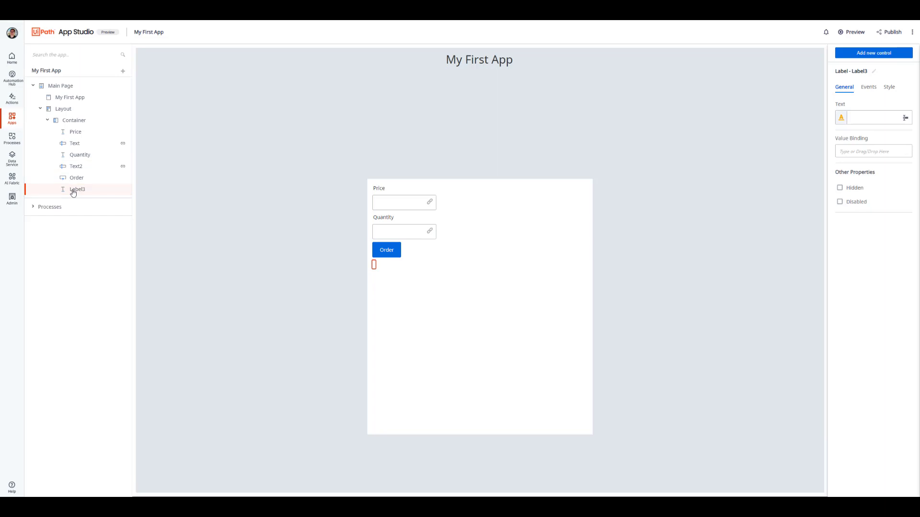
{"action": "left_click", "coordinate": [853, 152]}
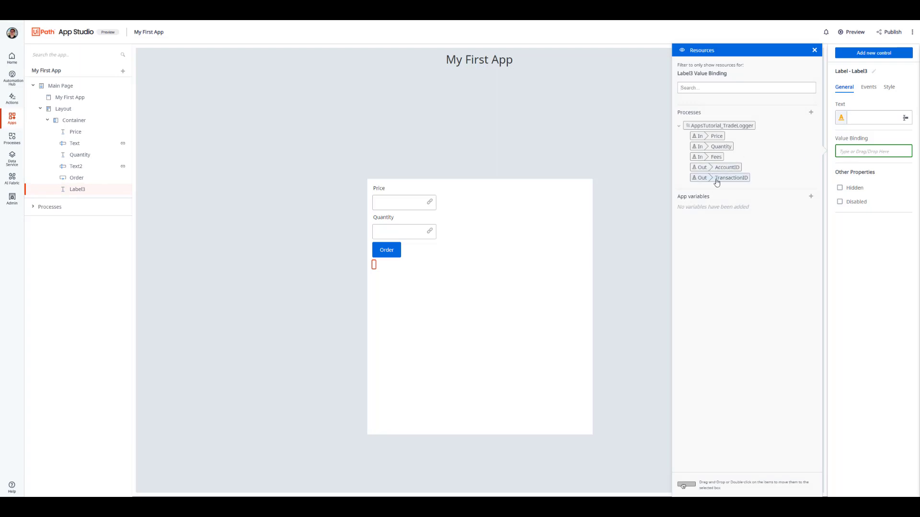
{"action": "left_click_drag", "start_coordinate": [714, 178], "coordinate": [855, 156]}
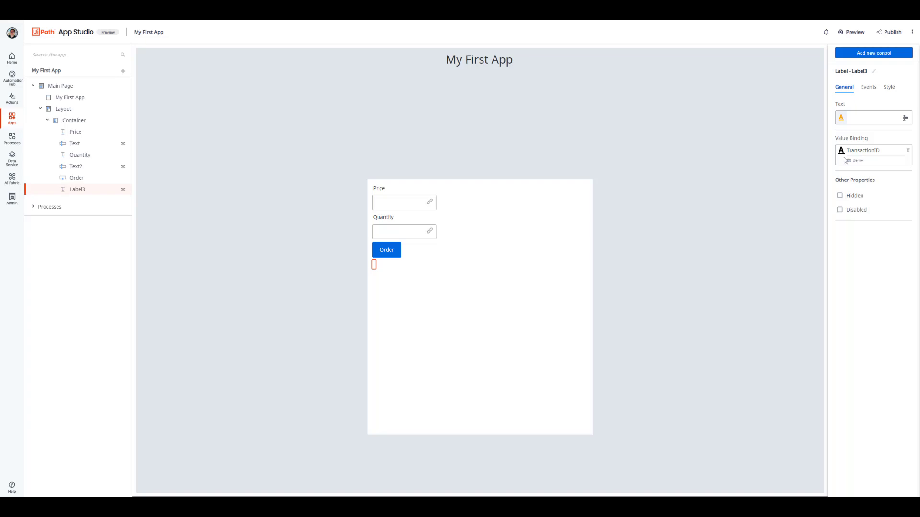
Step: Create a click rule for the Order button that starts the AppsTutorial_TradeLogger process
{"action": "left_click", "coordinate": [389, 252]}
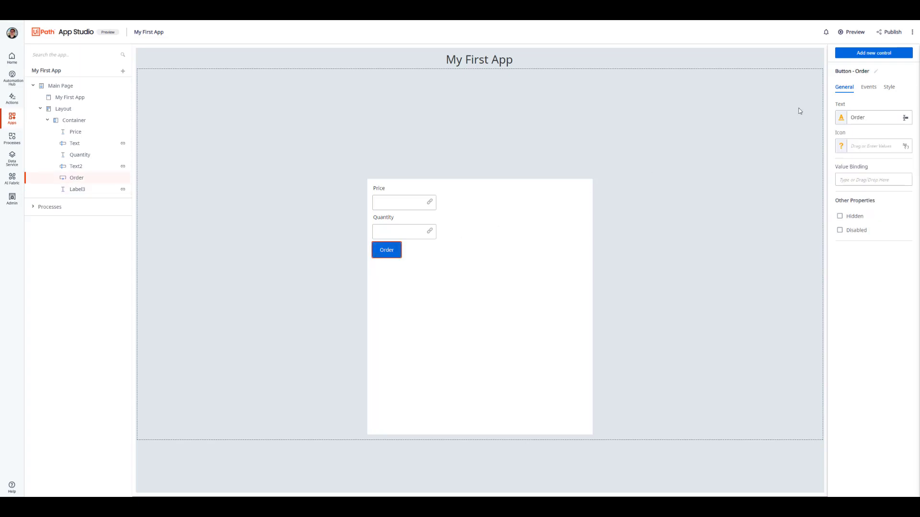
{"action": "left_click", "coordinate": [870, 89]}
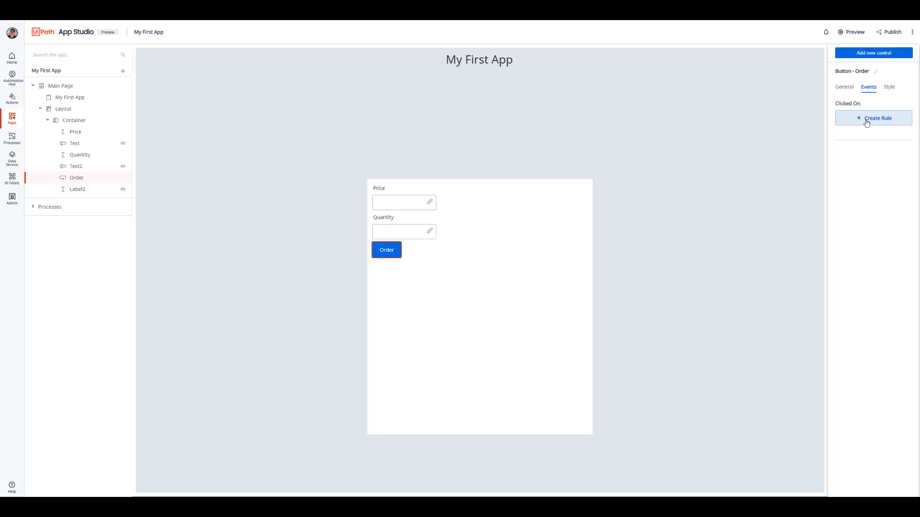
{"action": "left_click", "coordinate": [867, 124]}
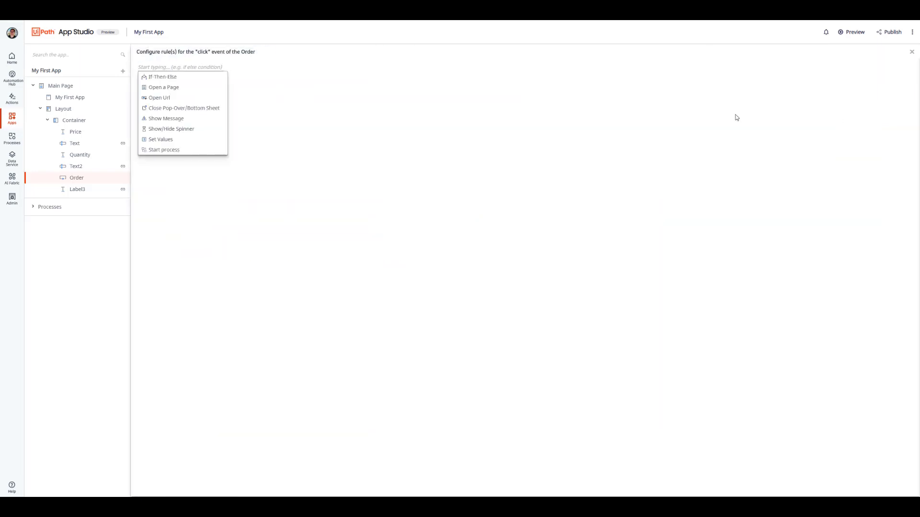
{"action": "left_click", "coordinate": [180, 151]}
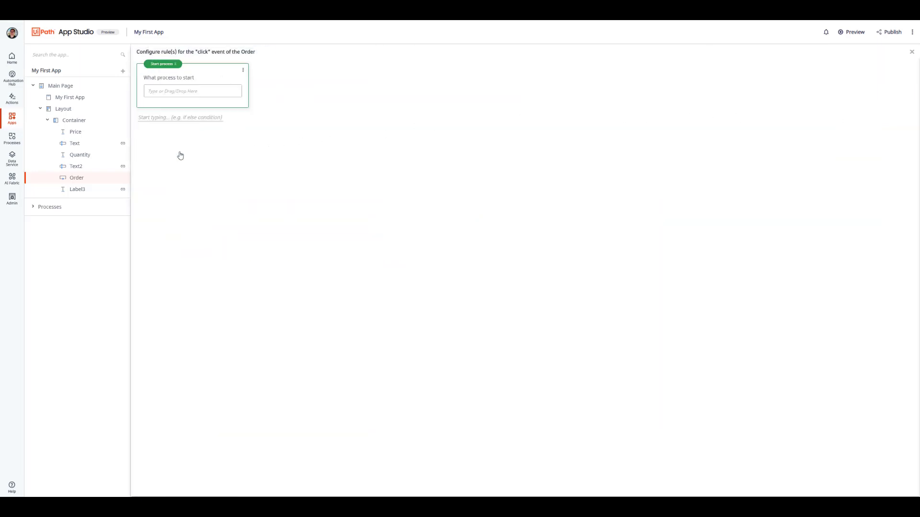
{"action": "left_click", "coordinate": [179, 90]}
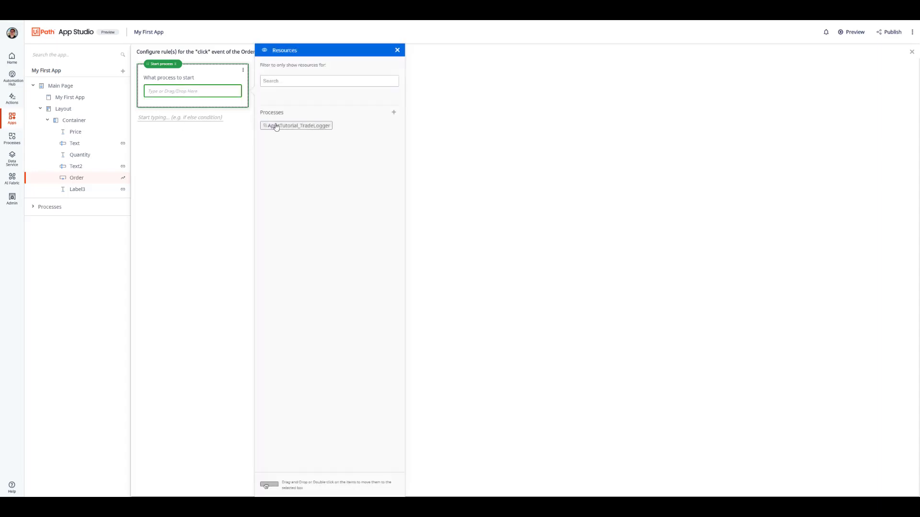
{"action": "left_click_drag", "start_coordinate": [281, 126], "coordinate": [194, 96]}
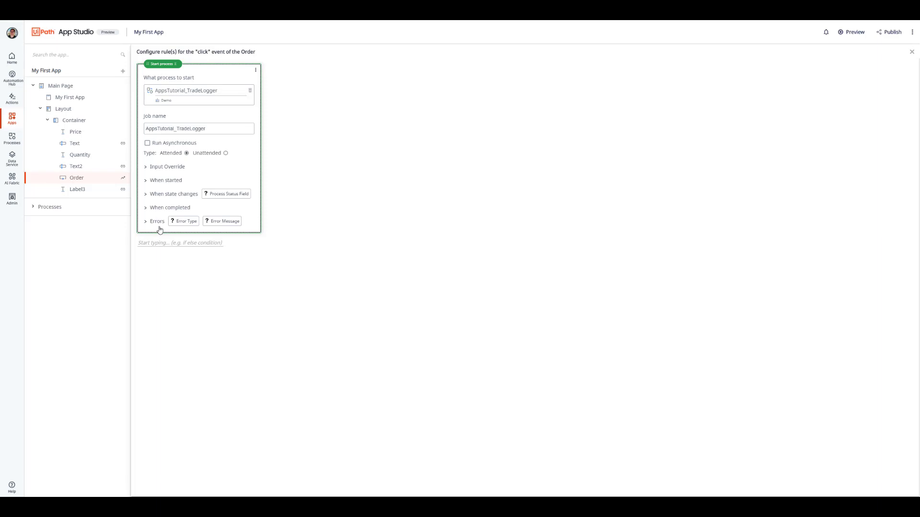
Step: Preview the app and submit an order with a price of 14 and a quantity of 2
{"action": "left_click", "coordinate": [848, 37]}
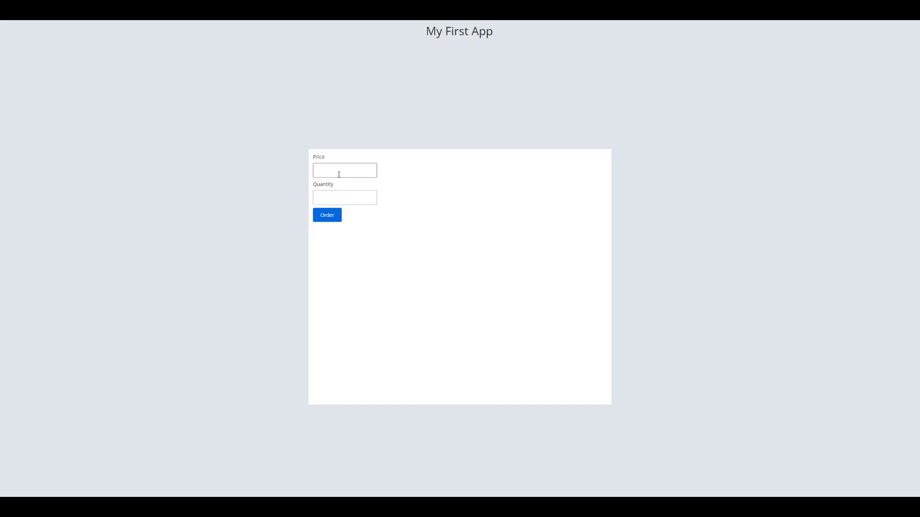
{"action": "type", "text": "4"}
{"action": "left_click", "coordinate": [339, 195]}
{"action": "type", "text": "2"}
{"action": "left_click", "coordinate": [328, 218]}
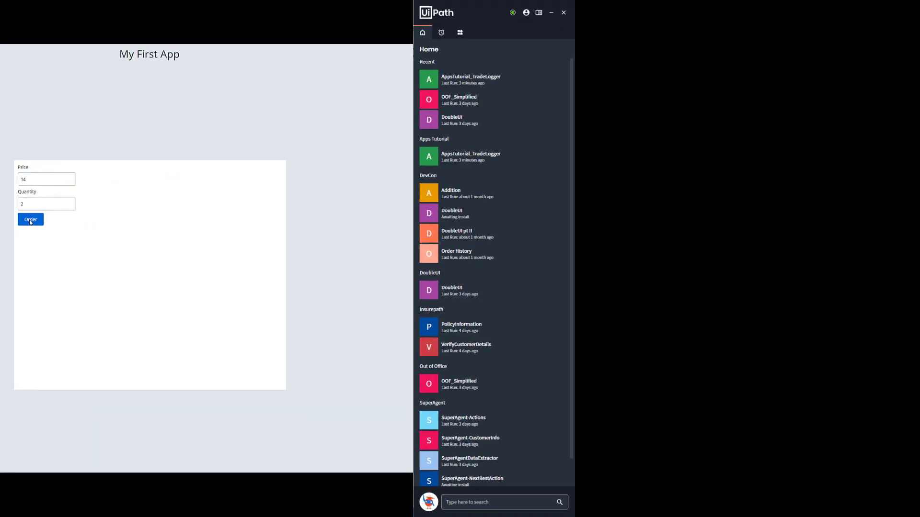